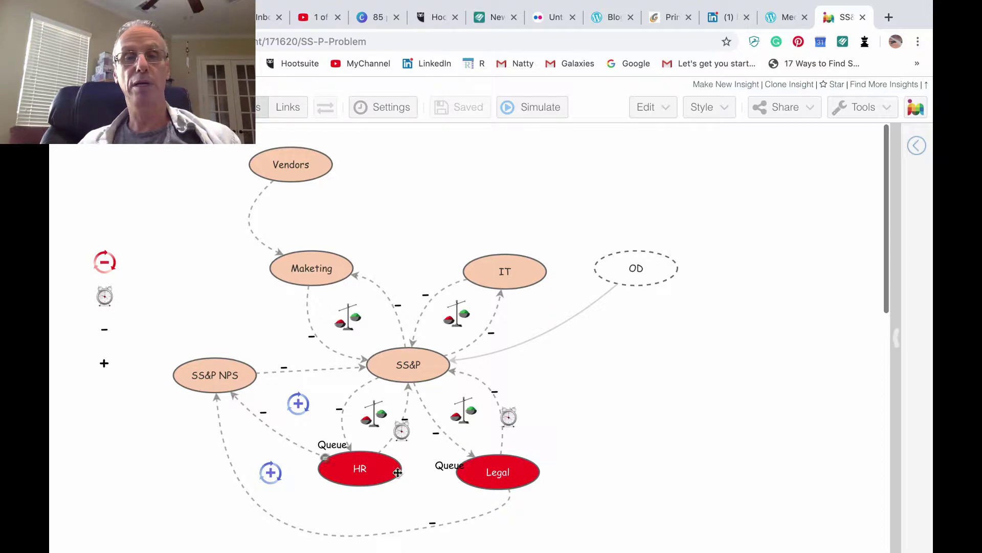
- Select the HR, Legal, SS&P and SS&P NPS nodes in turn, then deselect
click(340, 472)
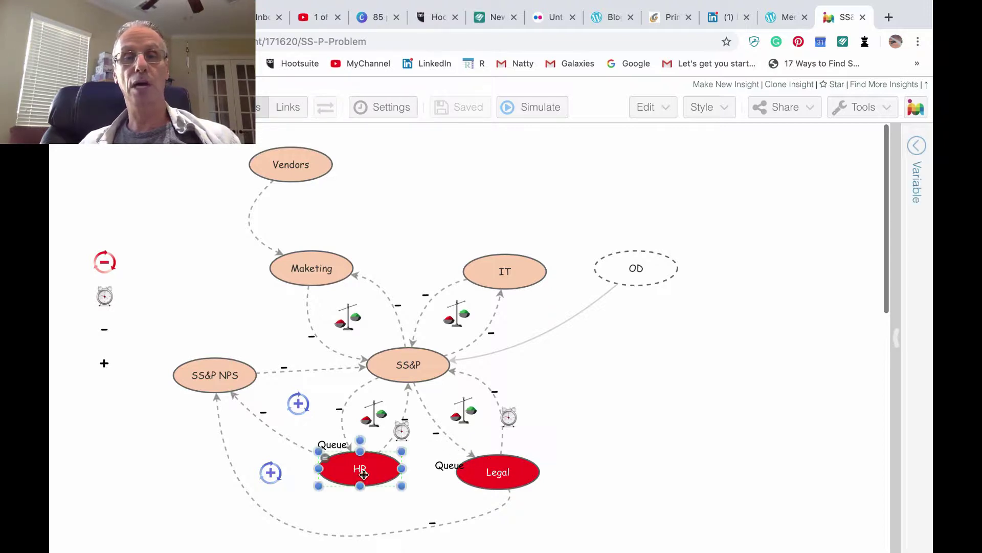
click(485, 475)
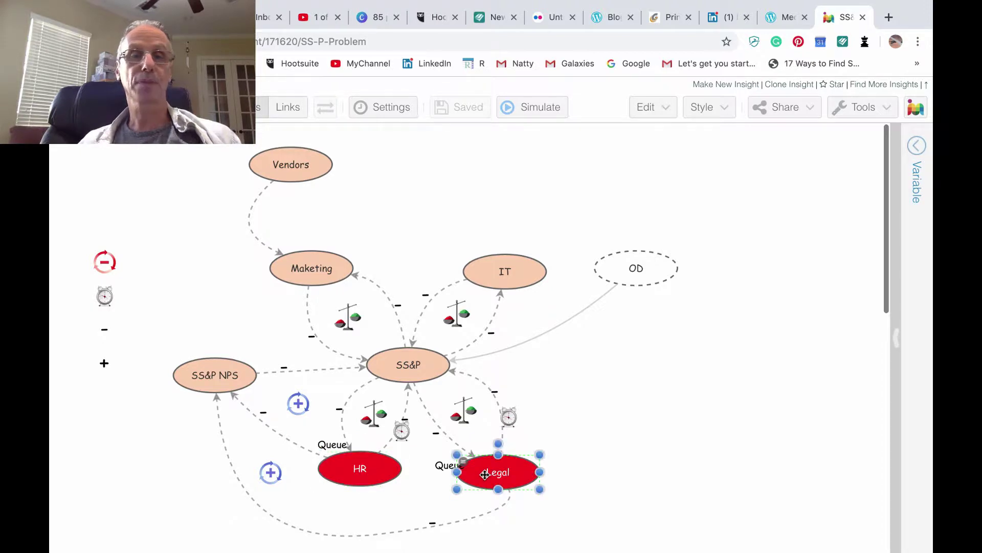
click(433, 368)
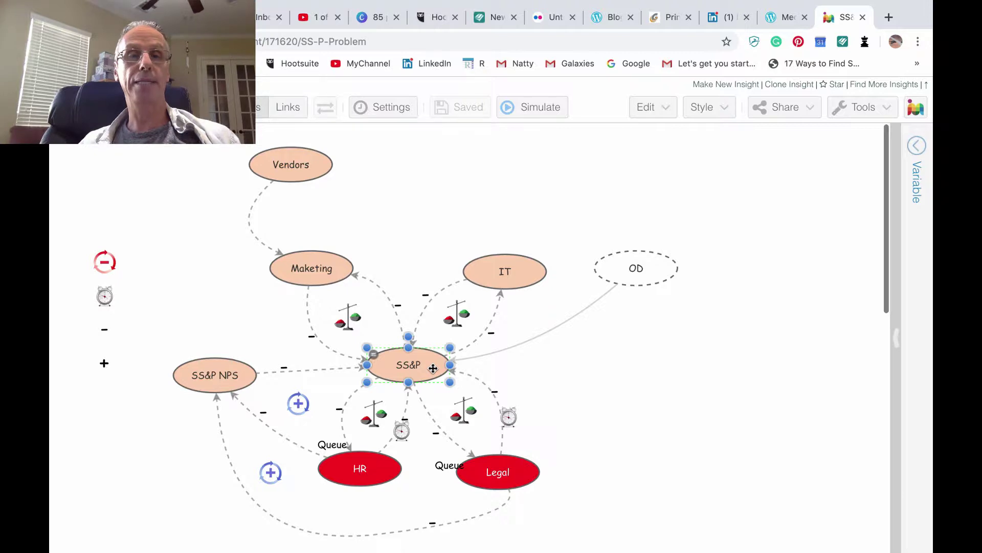
click(214, 366)
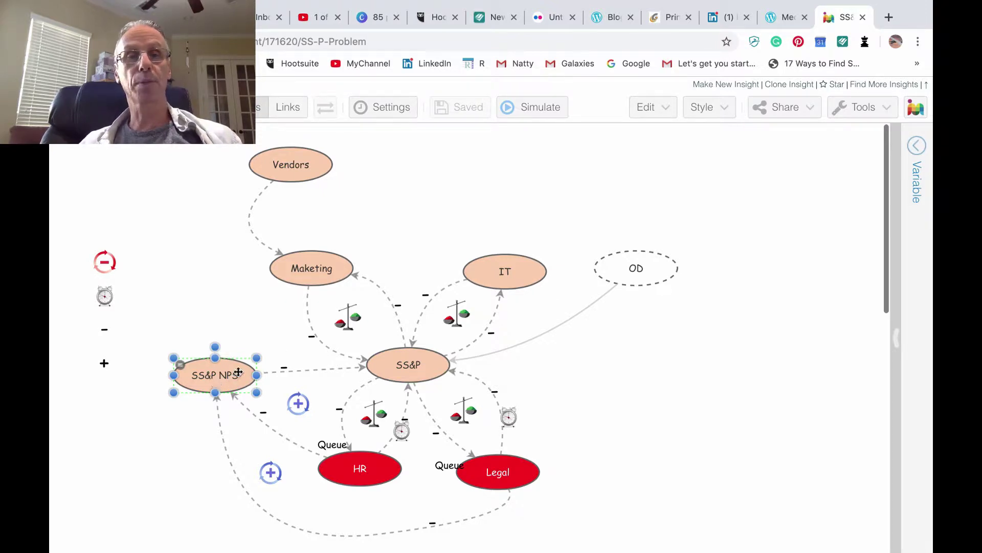
click(551, 306)
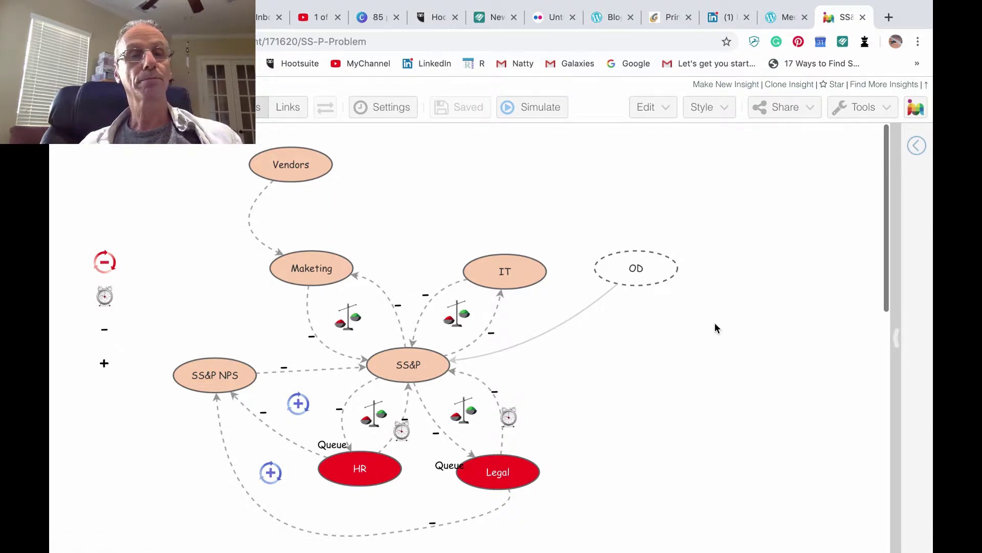
- Bring the graph template column up beside the diagram, right of the OD node
scroll(715, 325, down, 1)
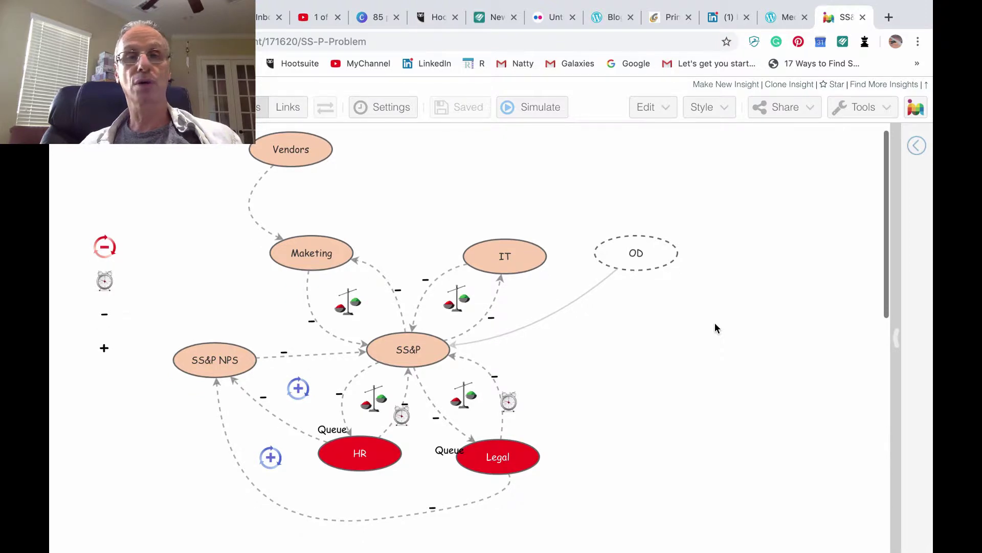
scroll(716, 327, down, 5)
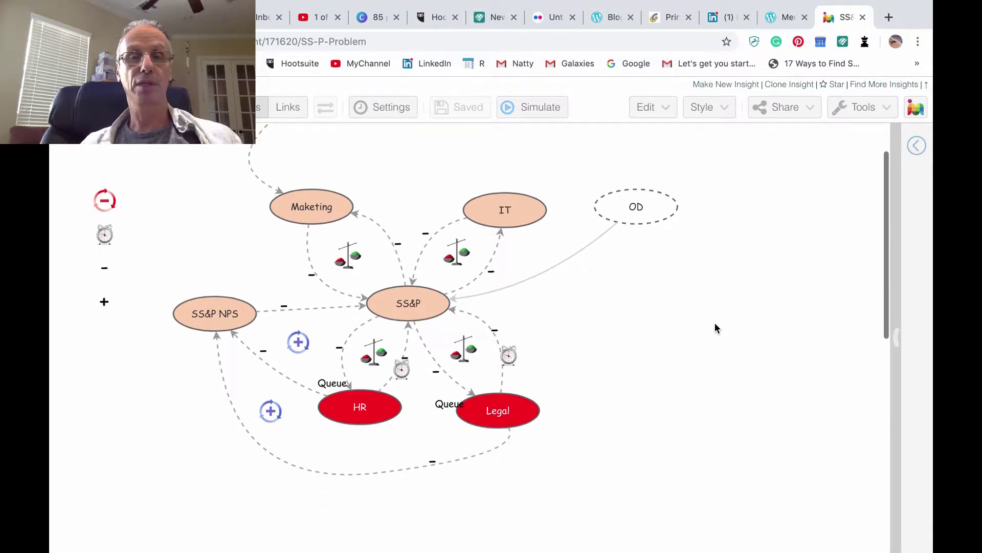
scroll(715, 327, down, 5)
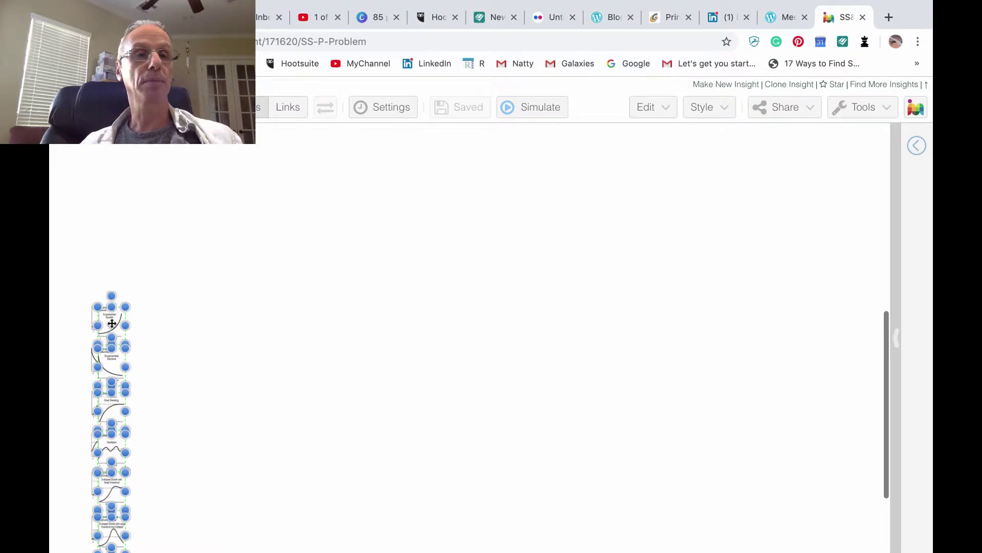
drag(111, 323, 830, 165)
scroll(281, 275, up, 10)
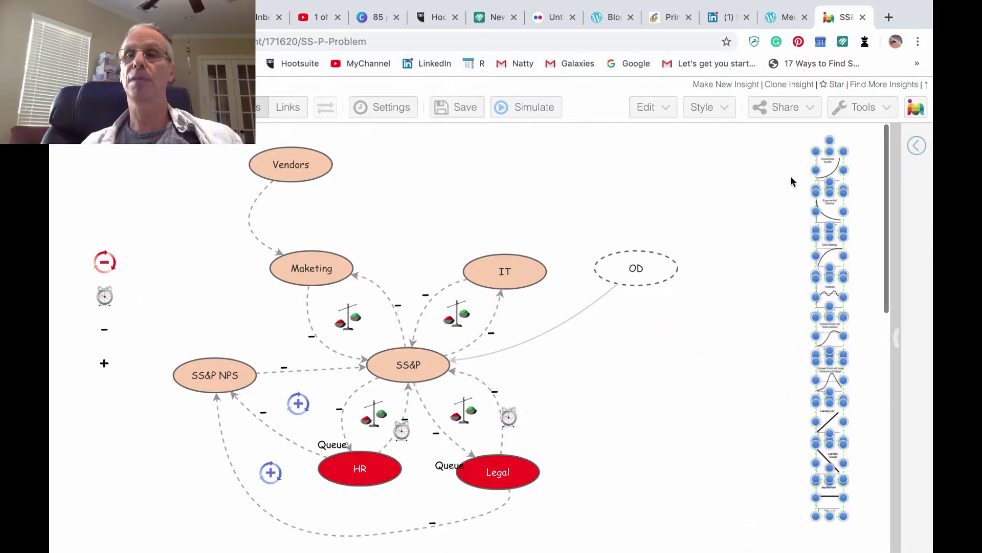
- Add a Picture primitive whose custom image is the pasted exponential-growth graph URL
click(830, 168)
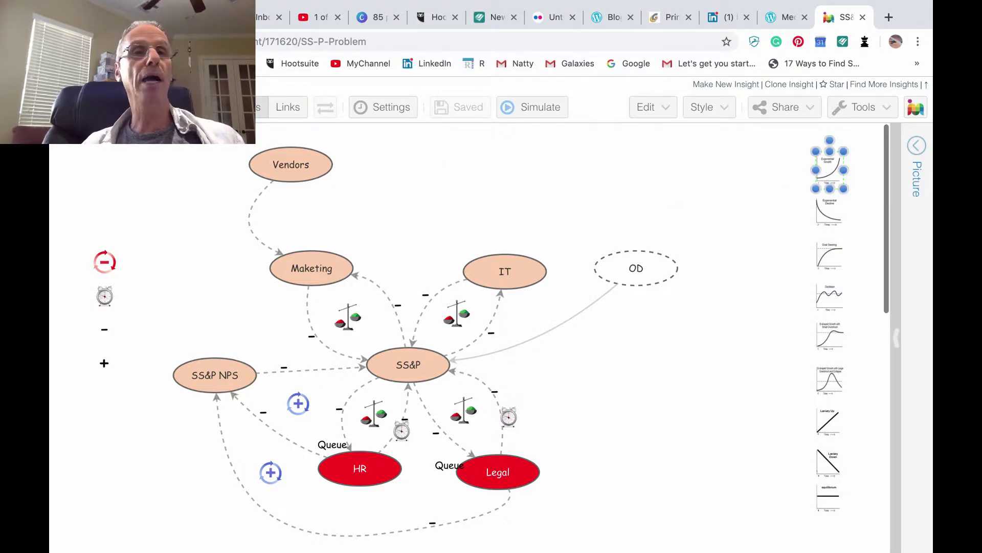
click(113, 106)
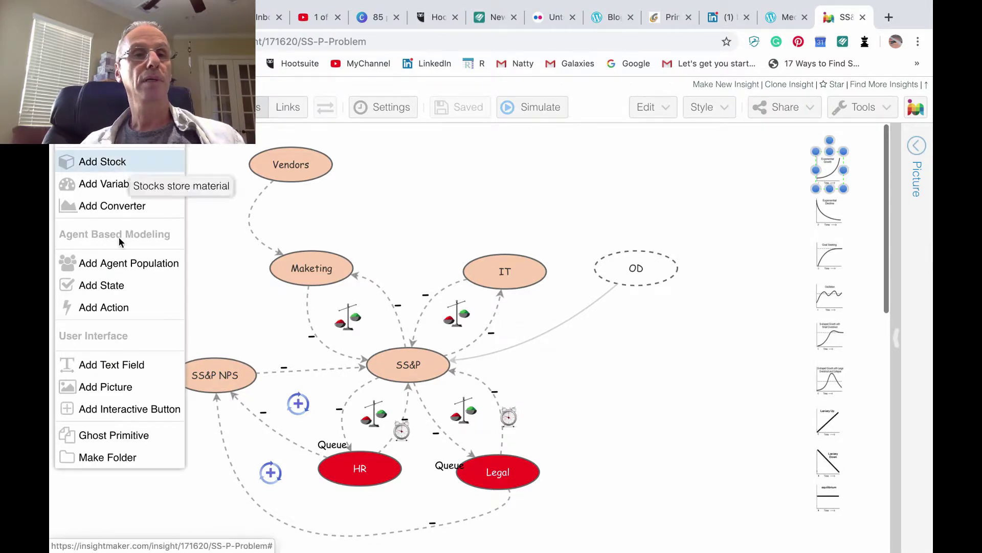
click(101, 387)
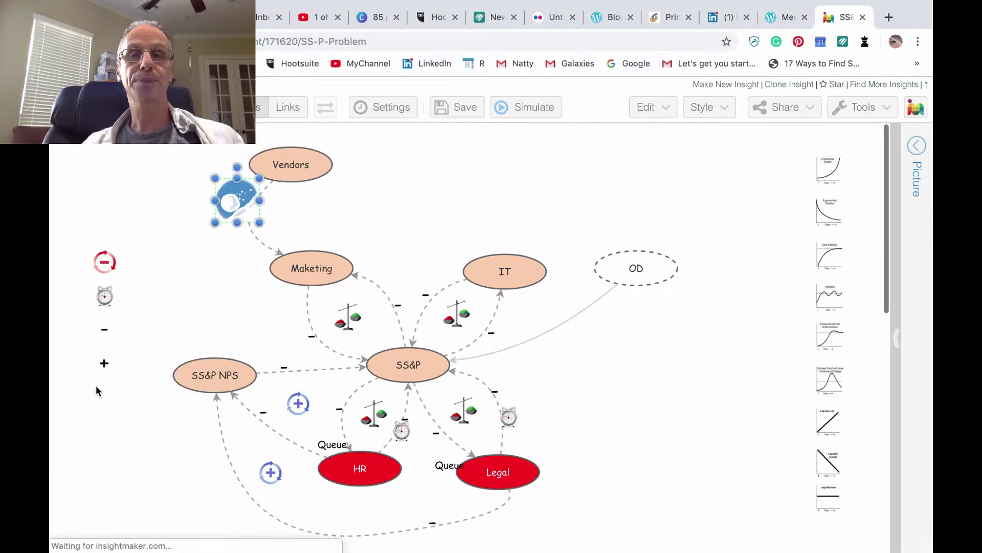
right_click(228, 203)
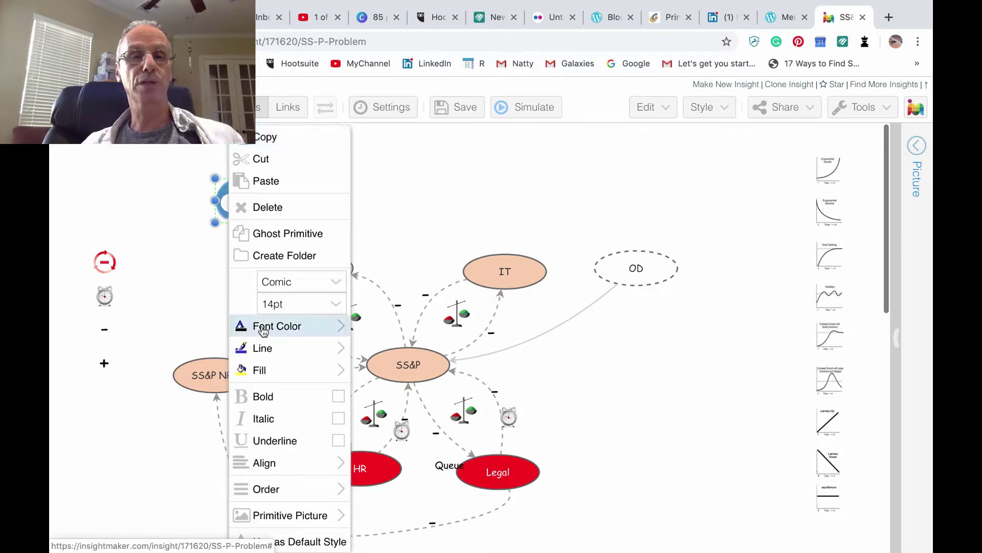
mouse_move(273, 525)
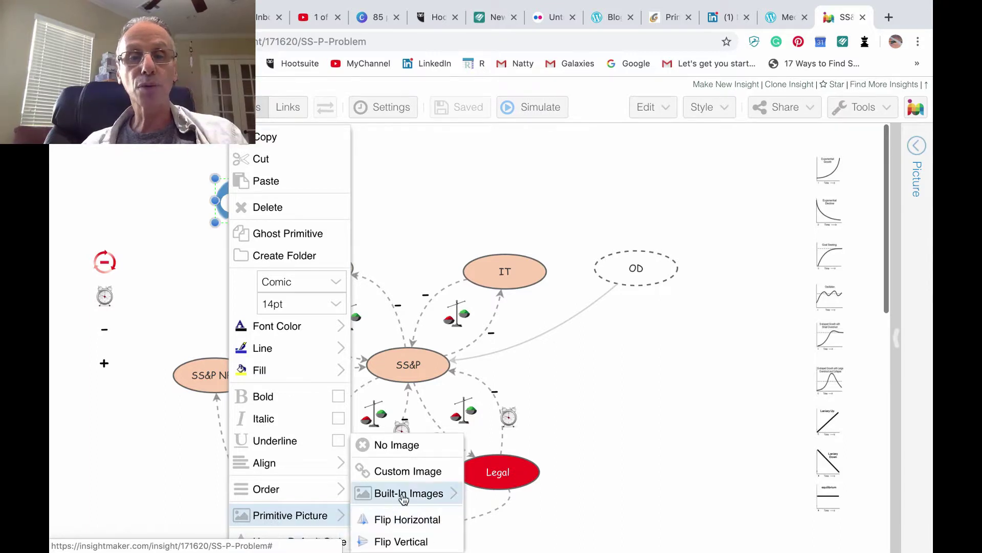
click(404, 472)
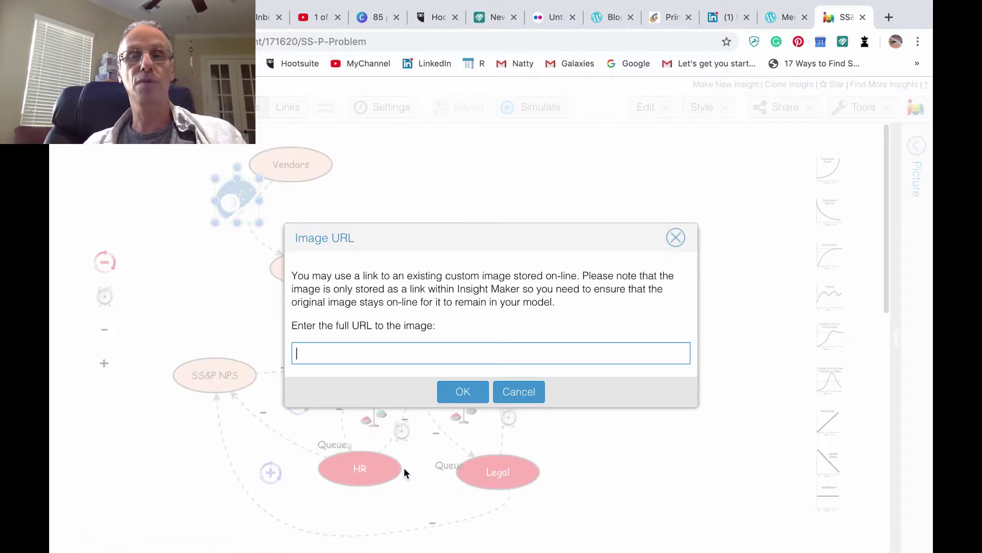
text(https://i1.wp.com/ongalaxies.com/wp-content/uploads/2019/07/9.jpg)
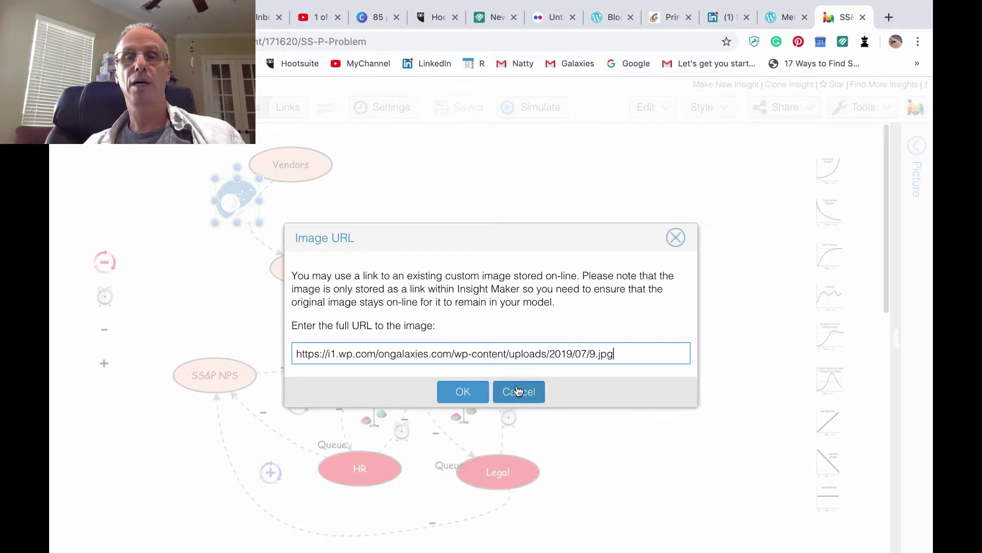
click(463, 391)
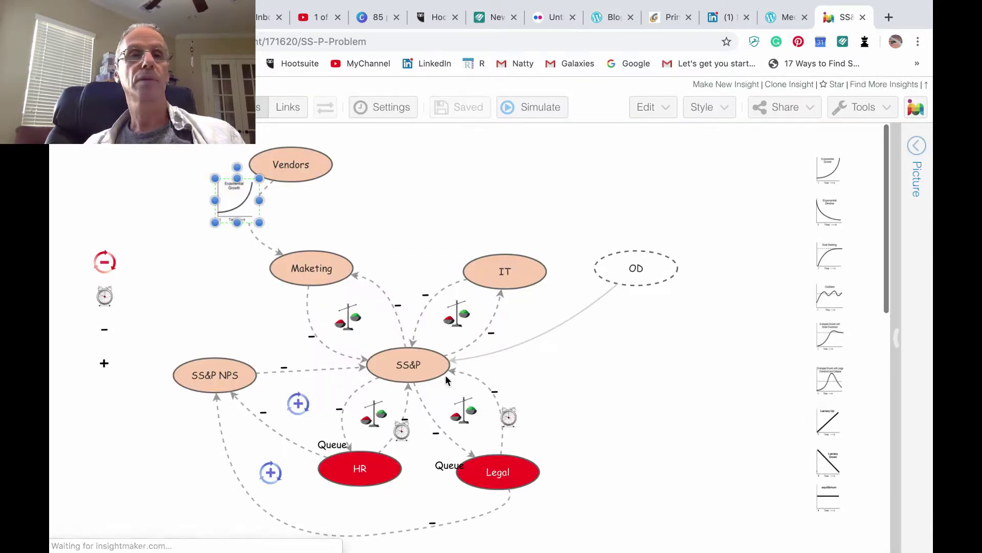
- Move the new exponential-growth picture toward the graph column and delete it
drag(230, 194, 762, 182)
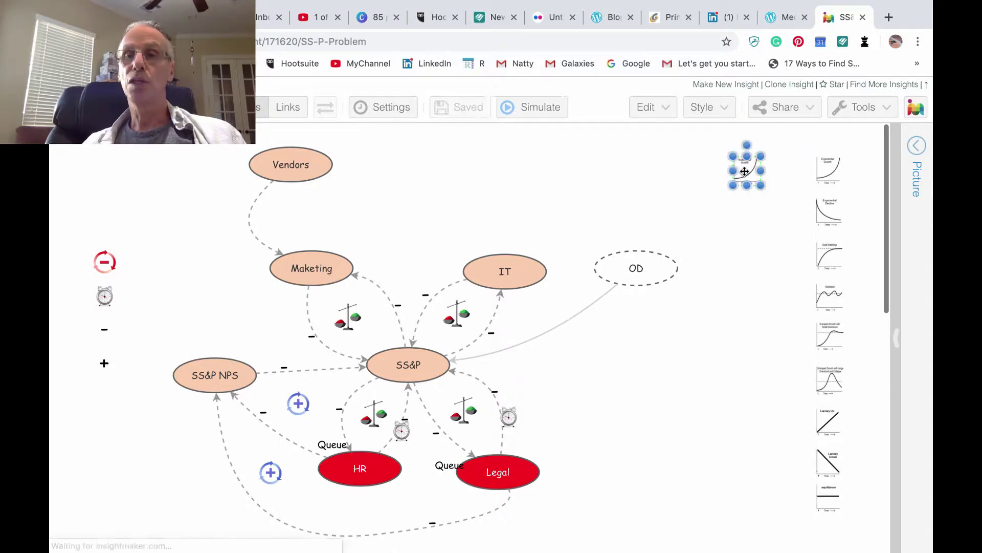
key(Delete)
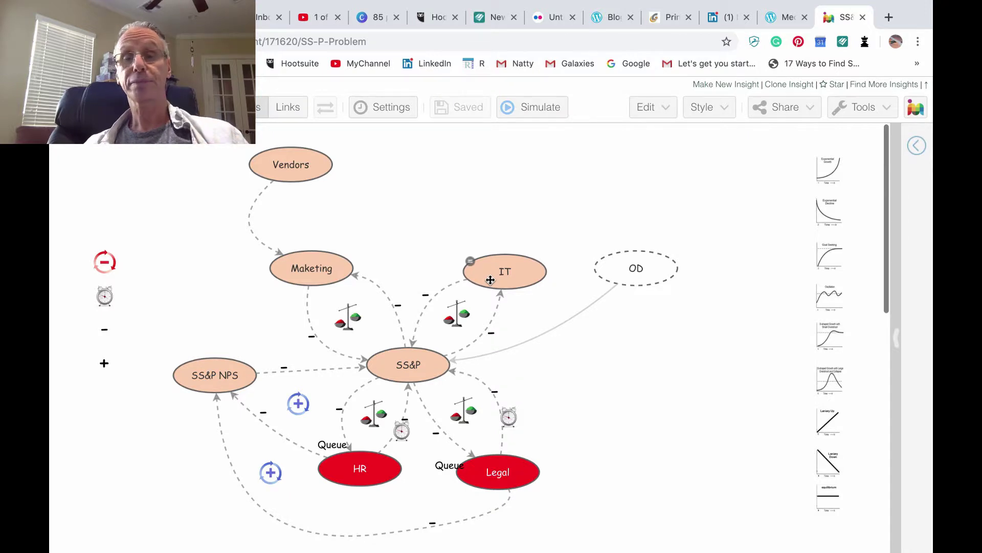
- Place the oscillation graph picture on Legal's right side and put a copy on HR
click(833, 299)
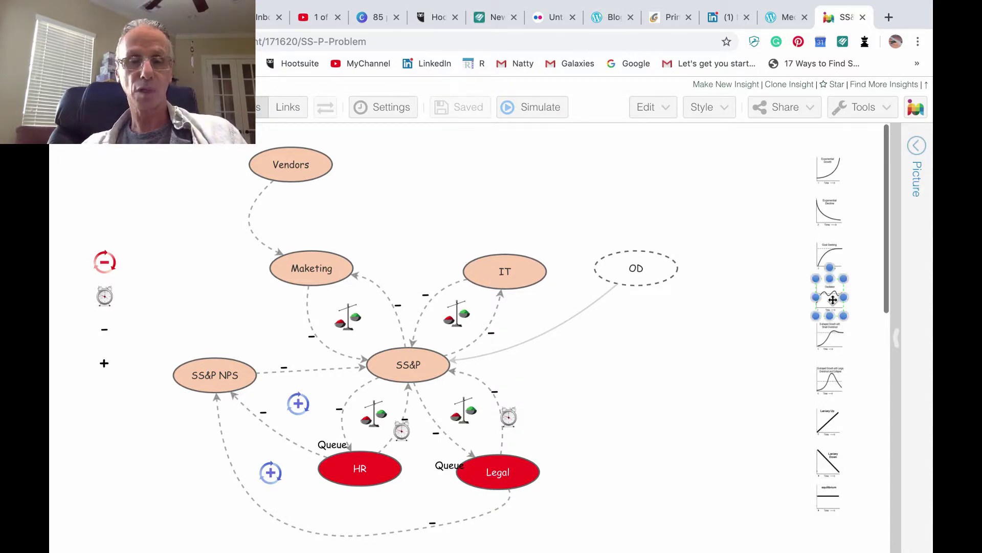
drag(832, 299, 629, 413)
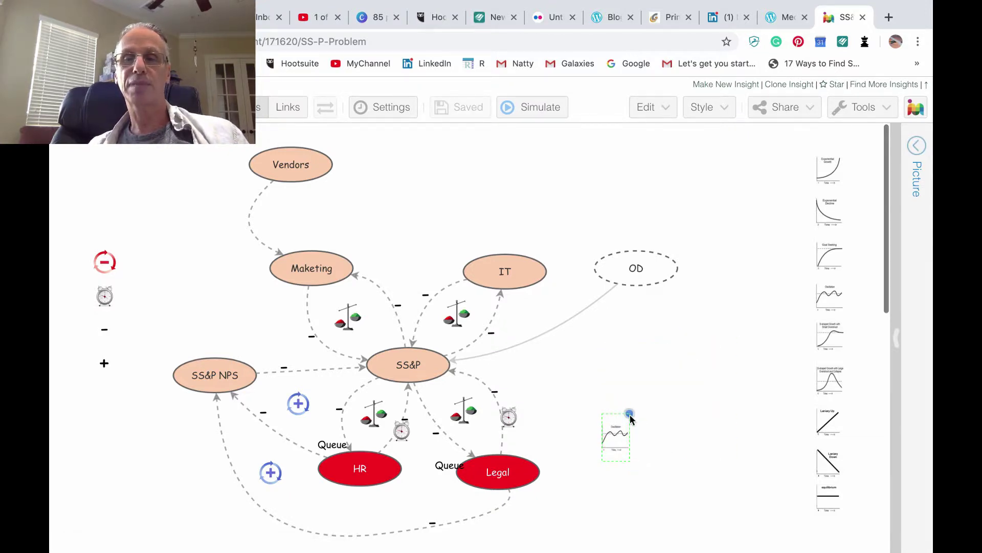
click(618, 431)
drag(618, 437, 467, 491)
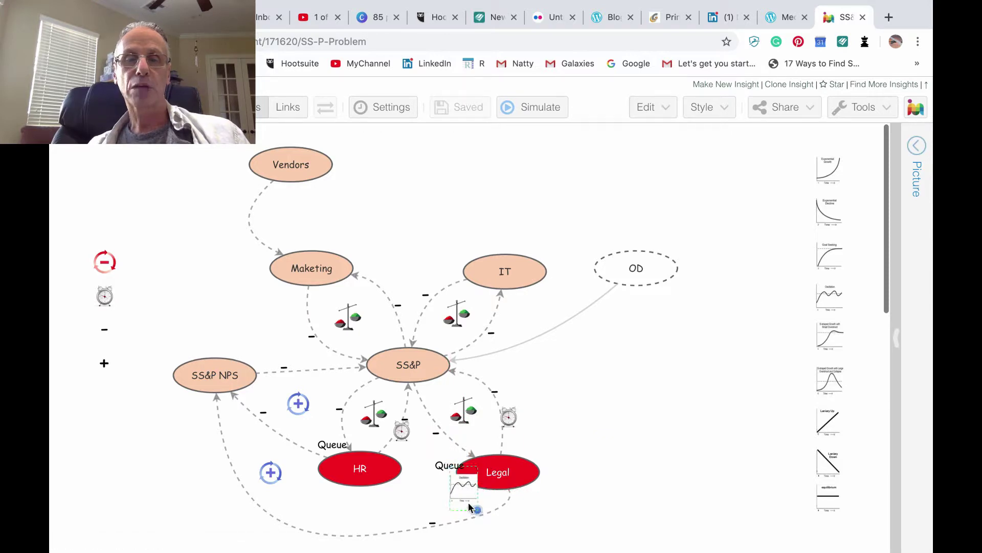
click(464, 496)
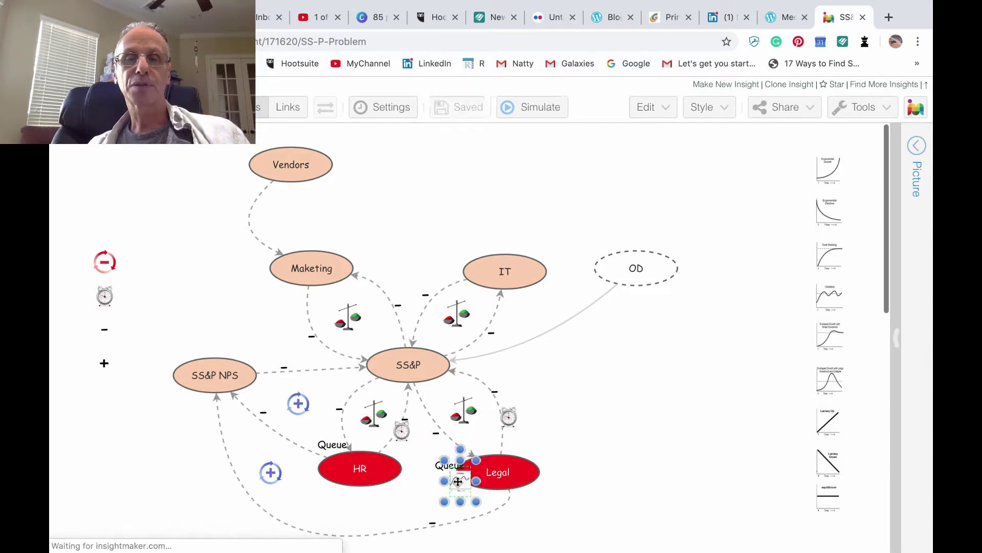
drag(465, 496, 521, 477)
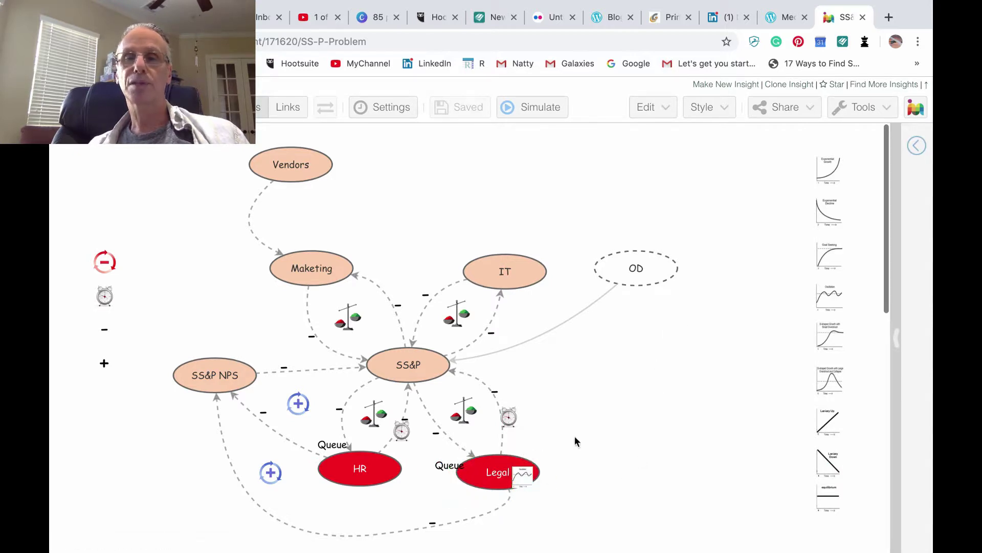
click(518, 484)
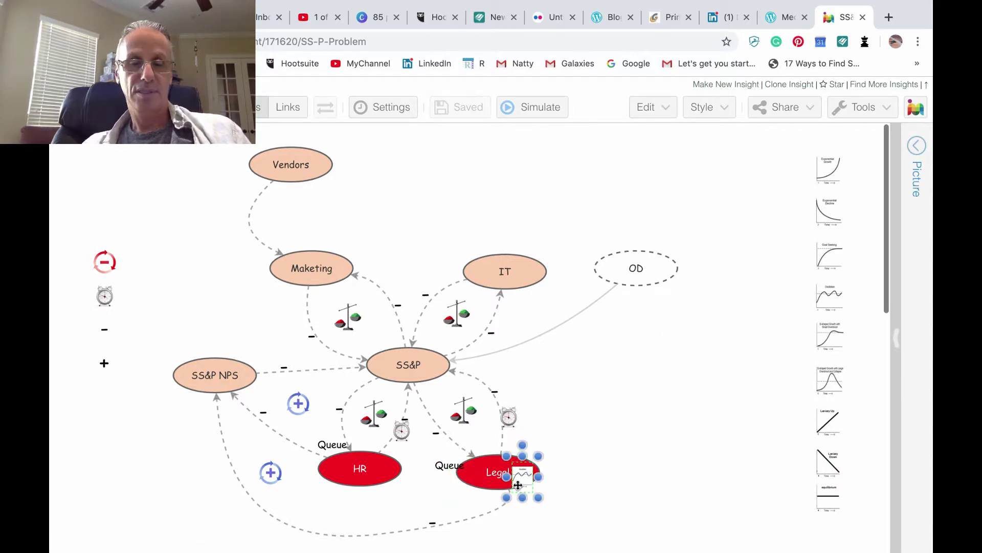
drag(518, 484, 385, 478)
click(650, 407)
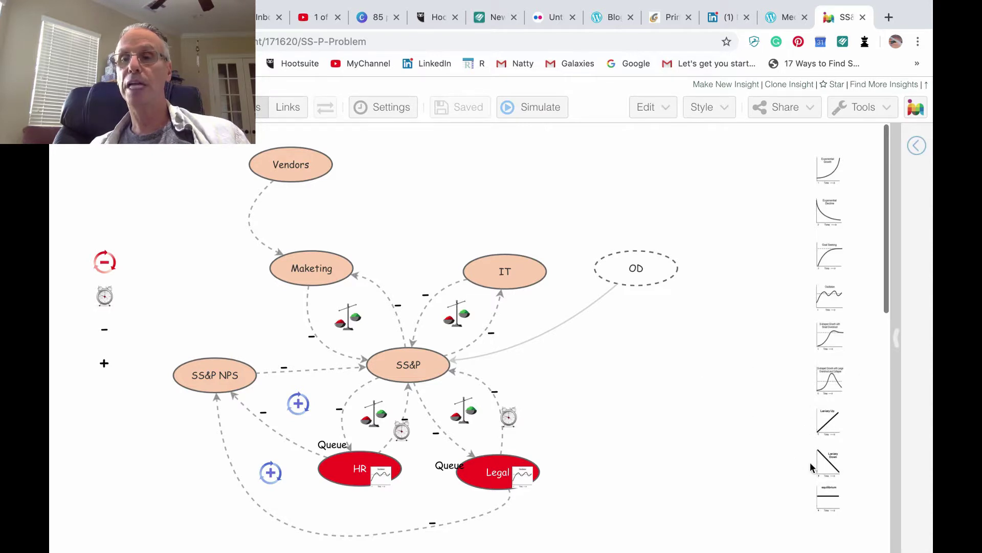
- Put the Linear Up graph on IT, then copy it onto the Maketing and OD nodes
click(830, 425)
drag(831, 424, 537, 258)
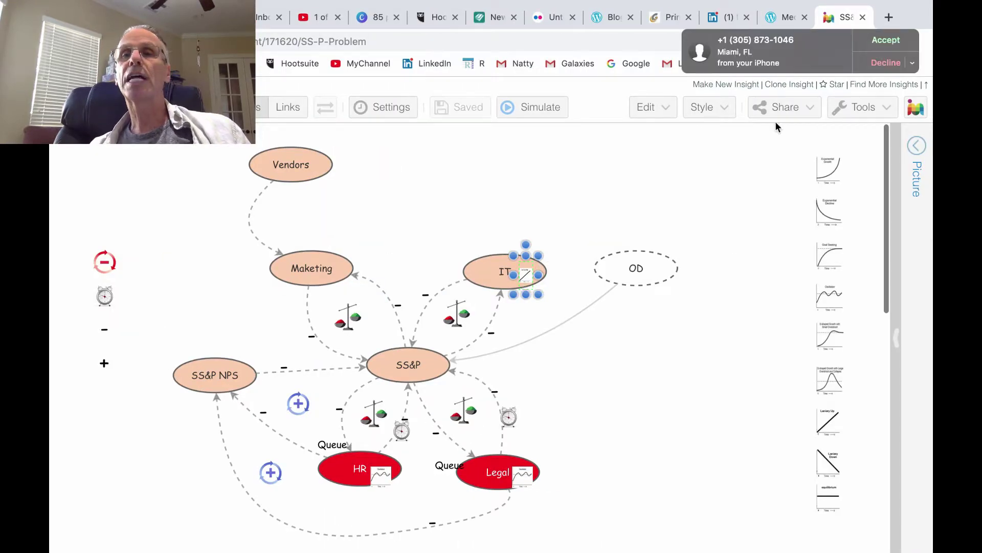
click(873, 63)
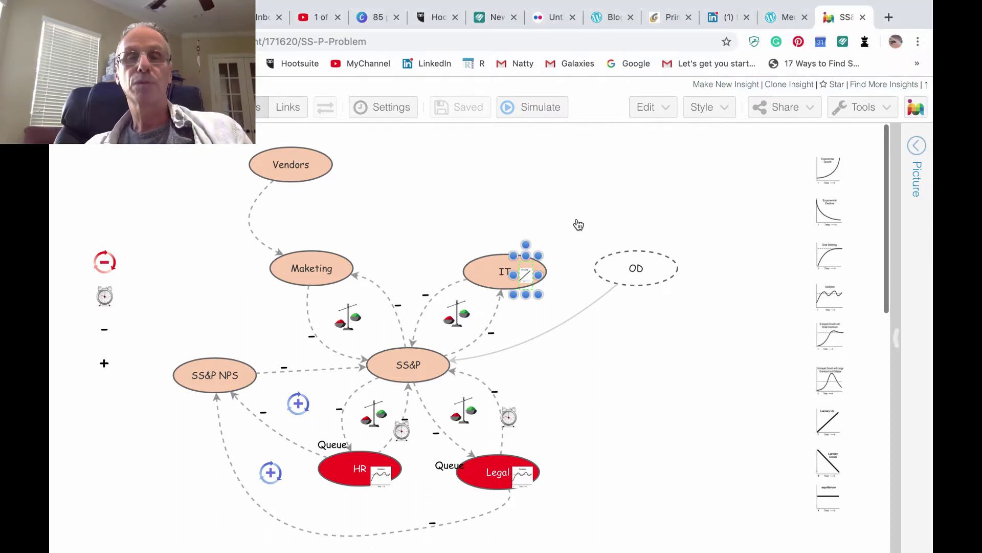
key(ctrl+c)
key(ctrl+v)
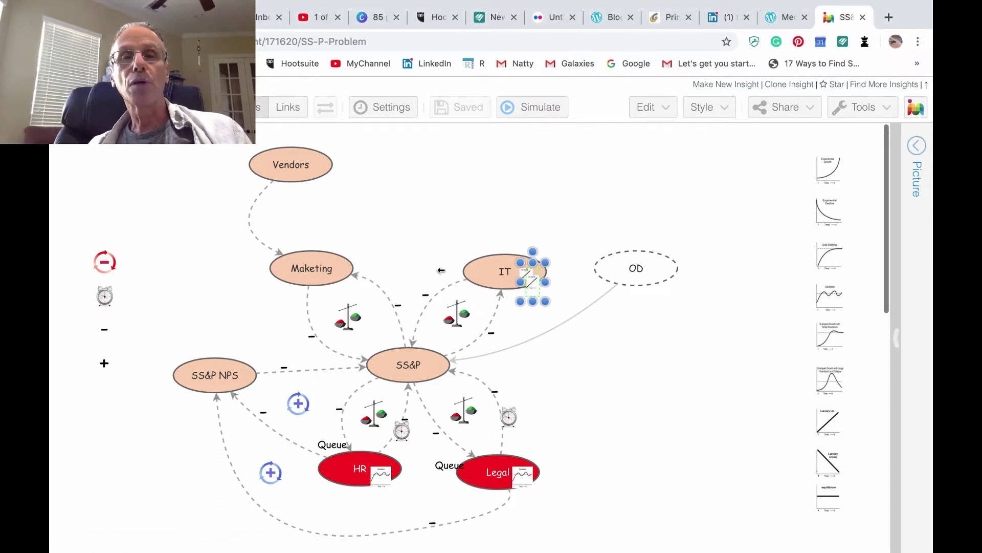
drag(360, 263, 340, 266)
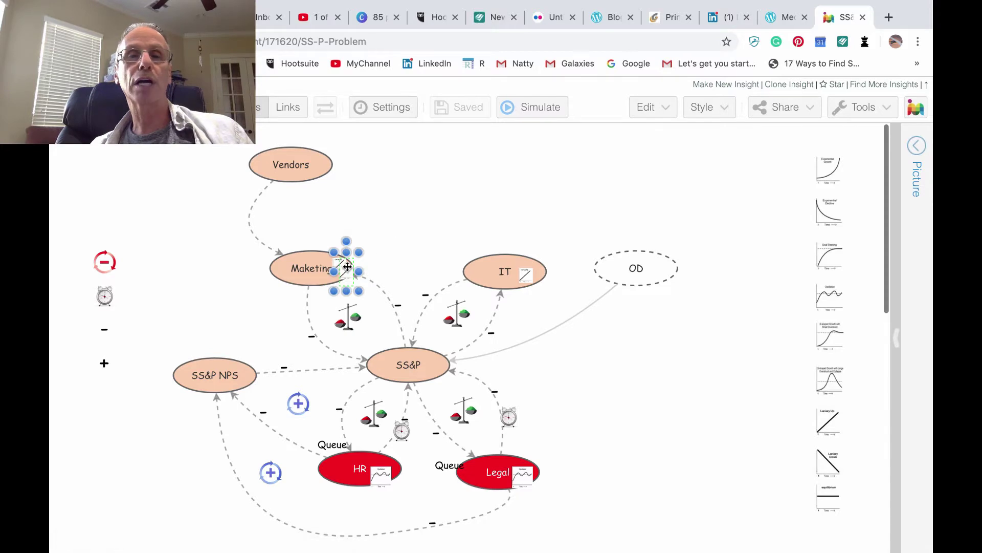
drag(340, 264, 656, 269)
click(555, 235)
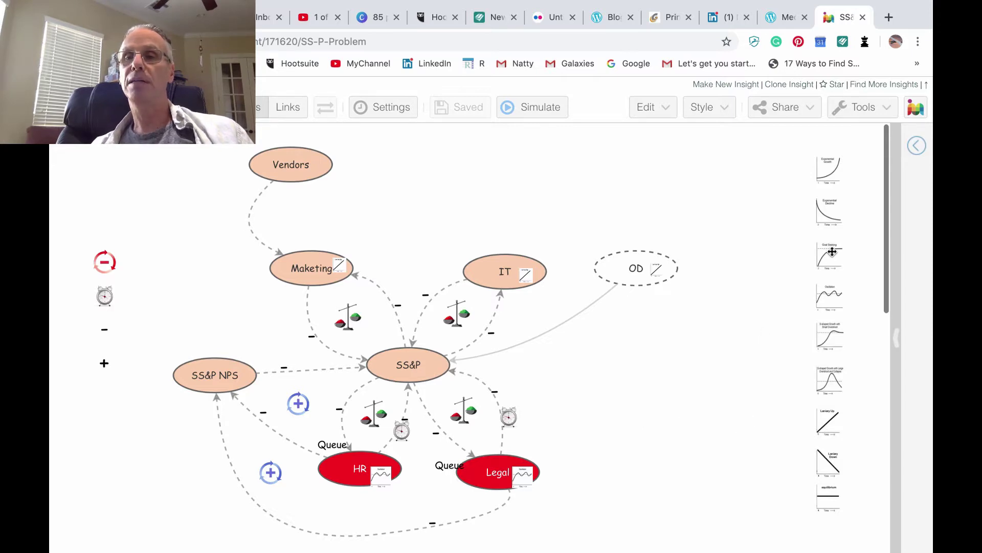
- Attach the Goal Seeking graph picture to the right side of SS&P
drag(829, 250, 436, 365)
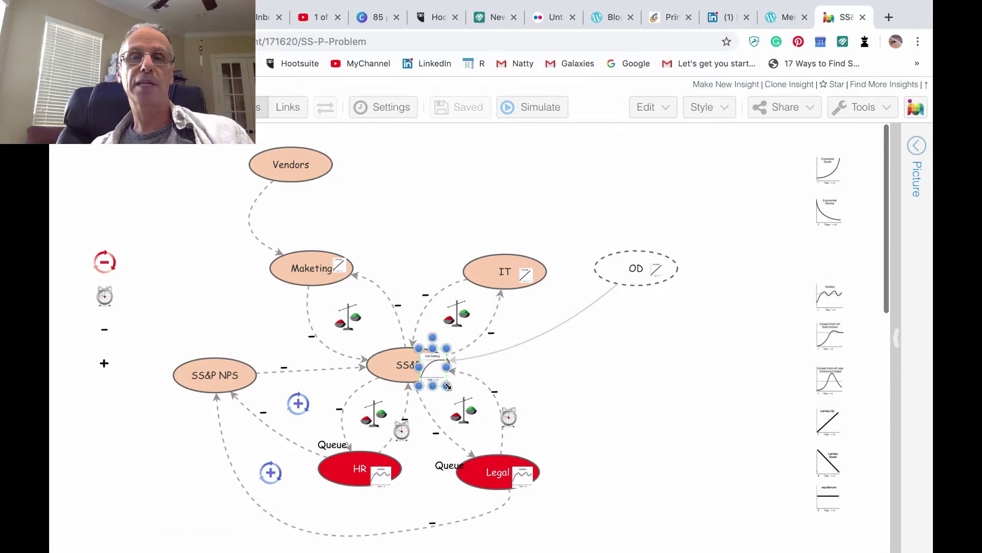
click(430, 363)
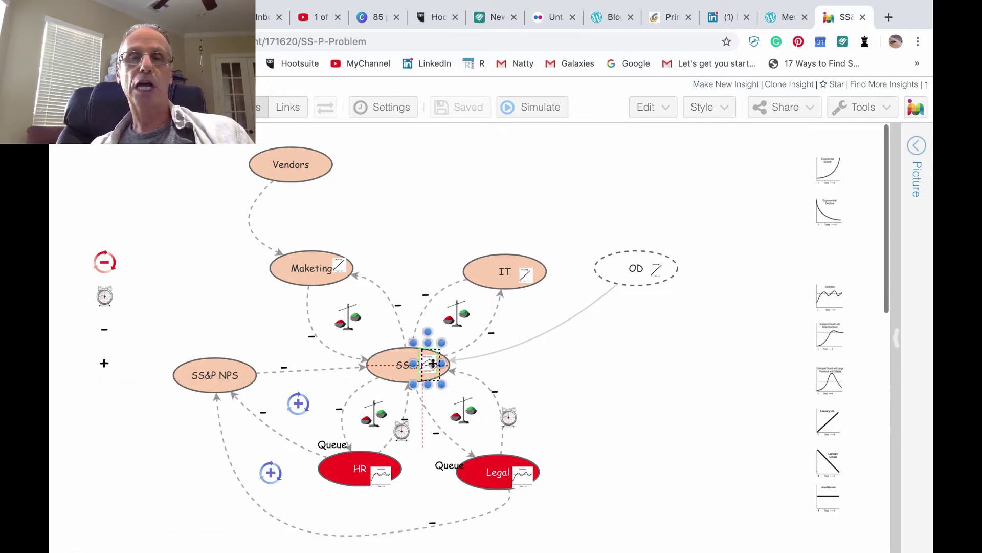
drag(431, 363, 432, 364)
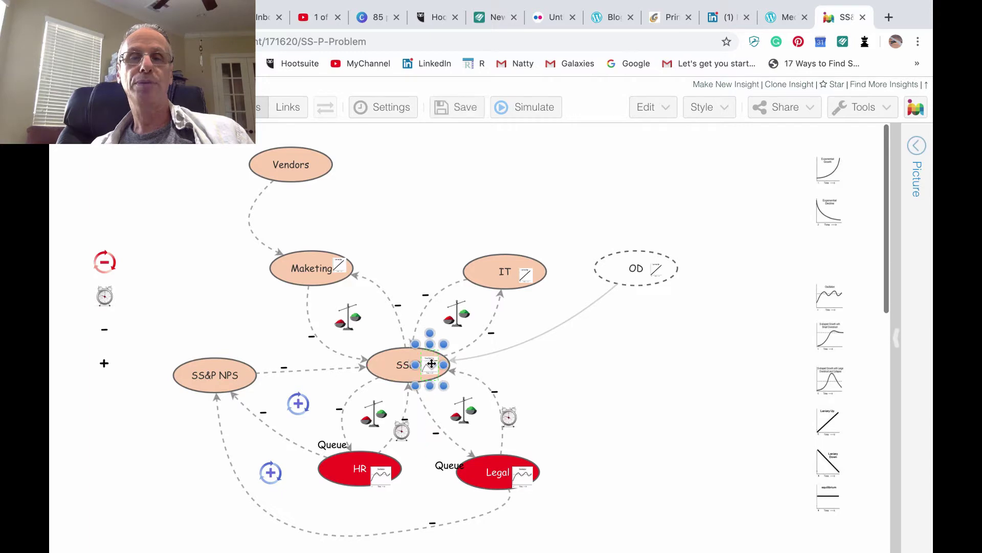
click(576, 381)
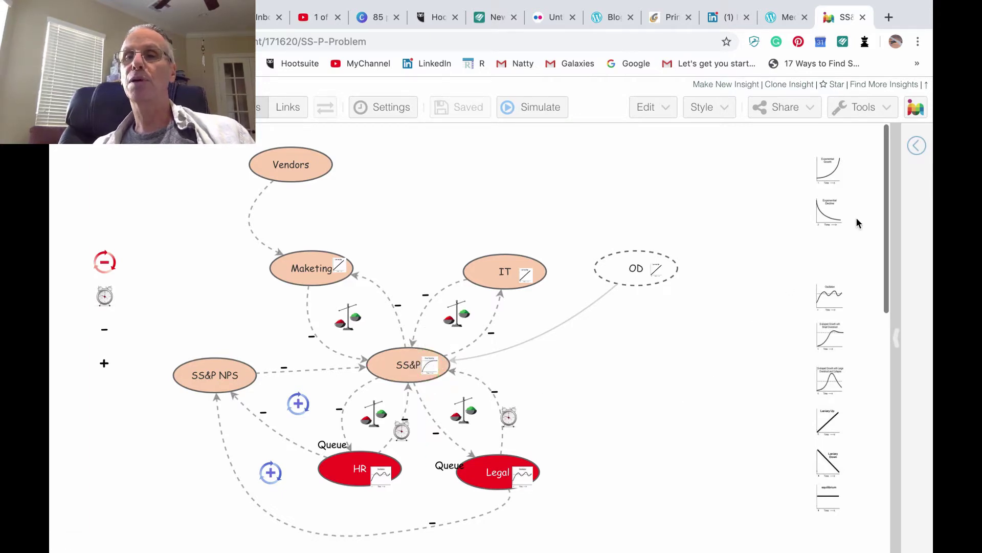
- Attach the Exponential Decline graph to SS&P NPS's right side and recheck SS&P's graph
click(830, 208)
drag(830, 208, 201, 402)
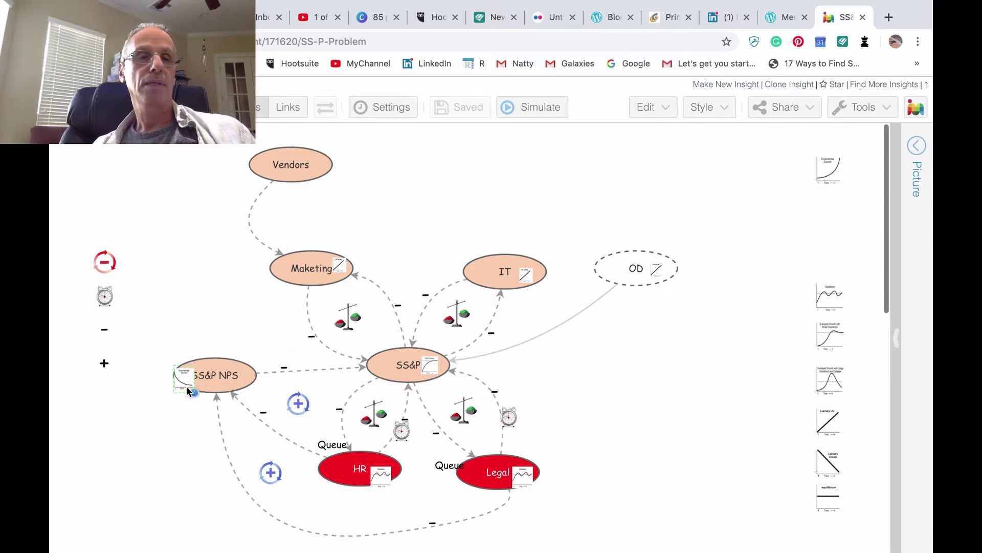
click(184, 383)
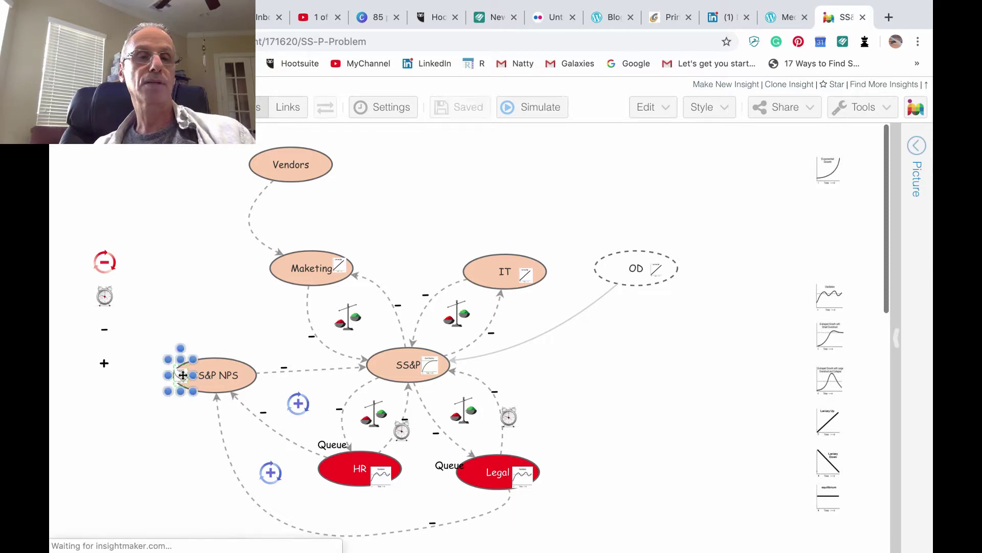
drag(183, 383, 247, 376)
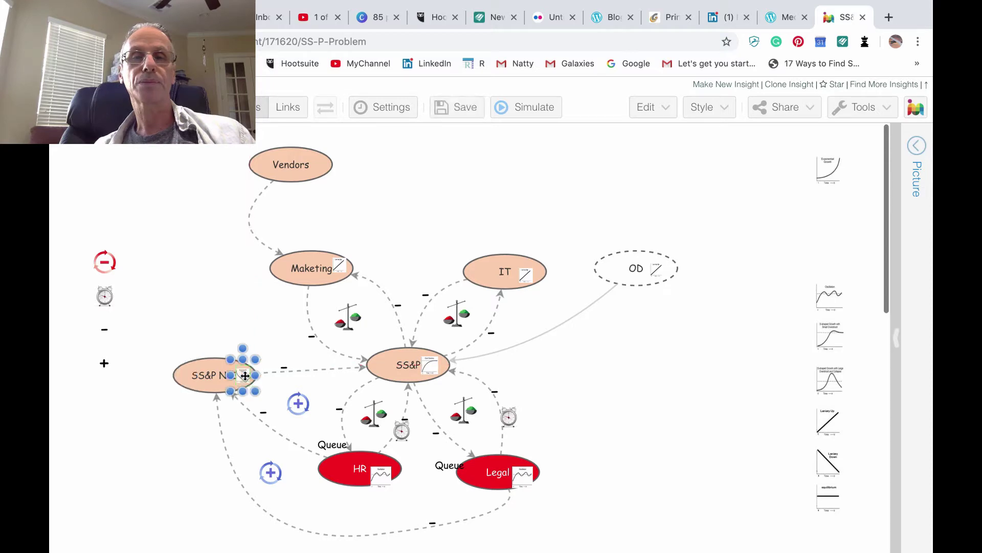
click(621, 398)
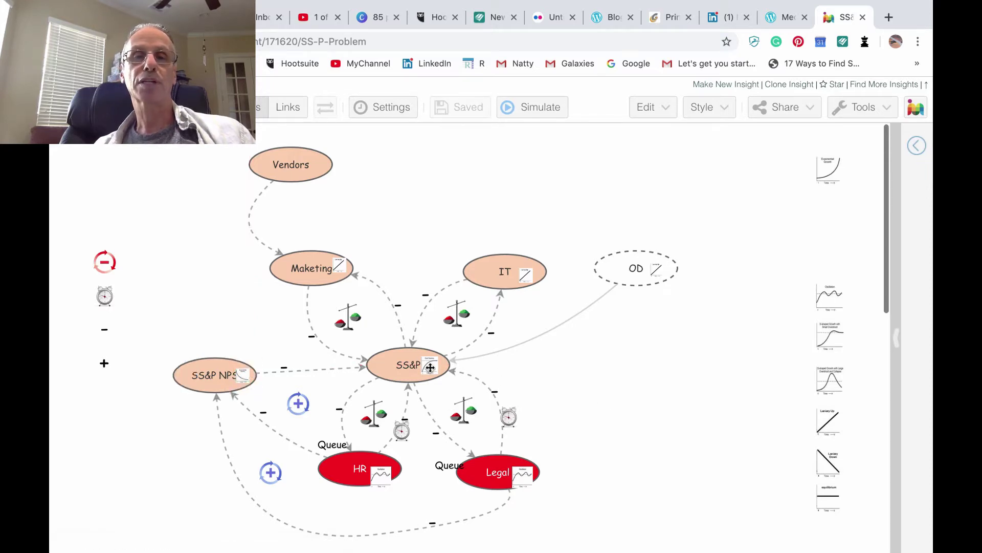
click(430, 366)
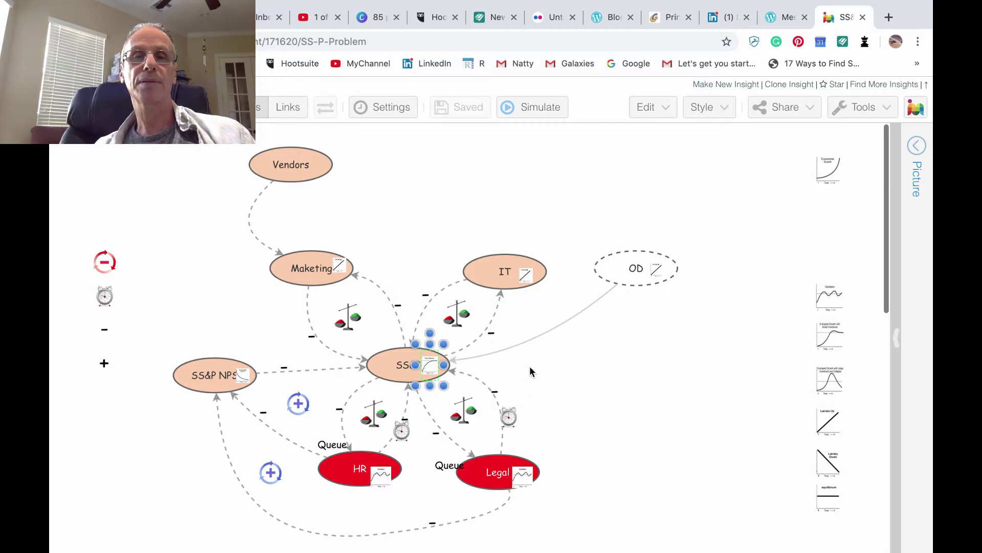
click(581, 375)
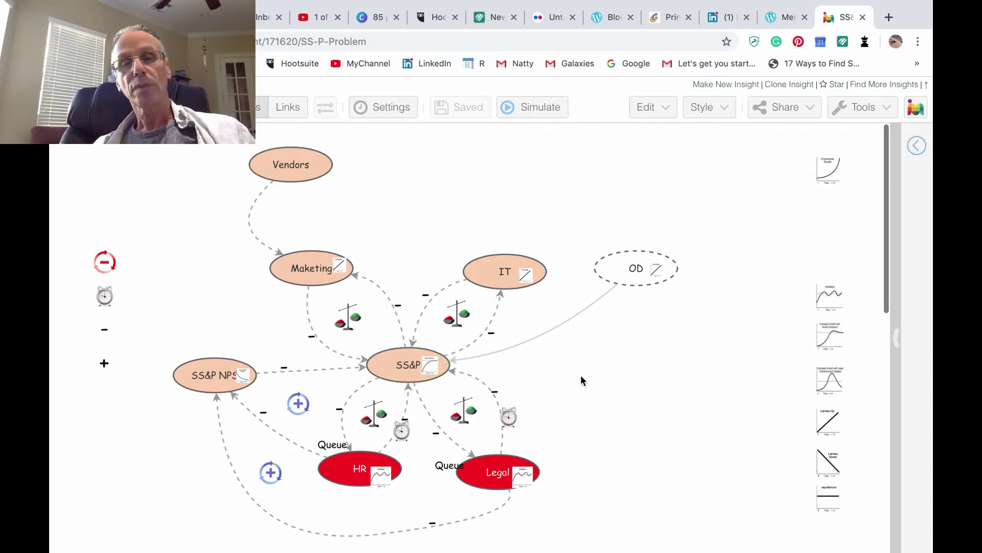